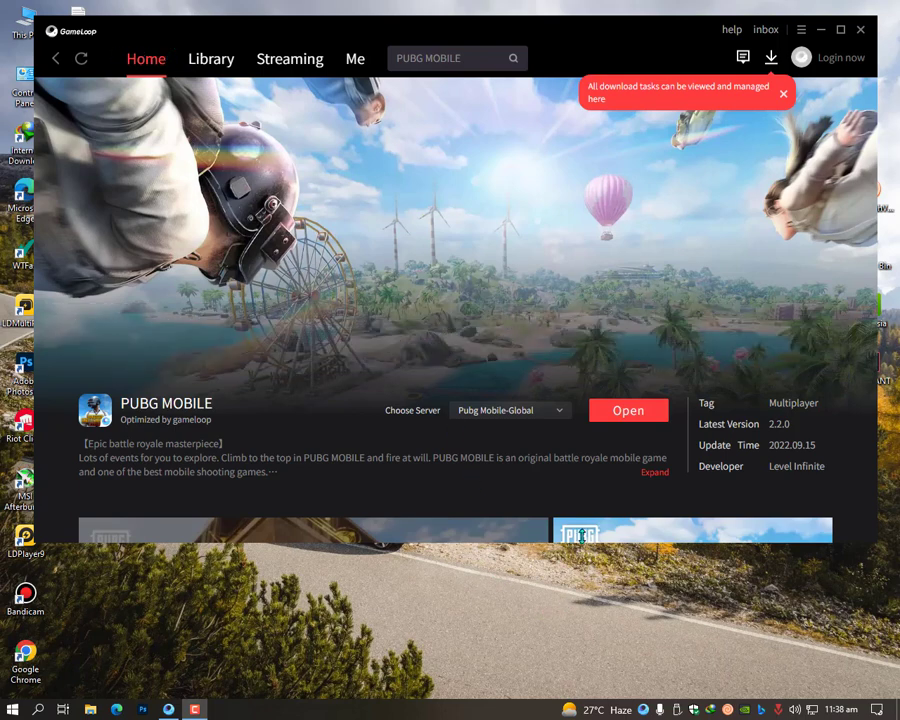
{"action": "left_click", "coordinate": [449, 410]}
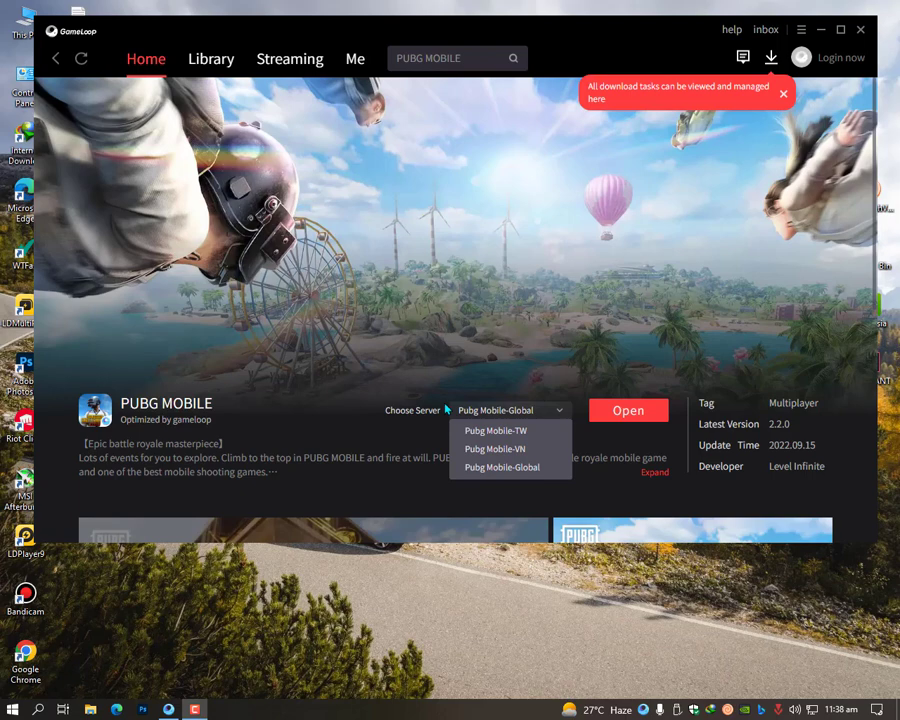
{"action": "left_click", "coordinate": [447, 409]}
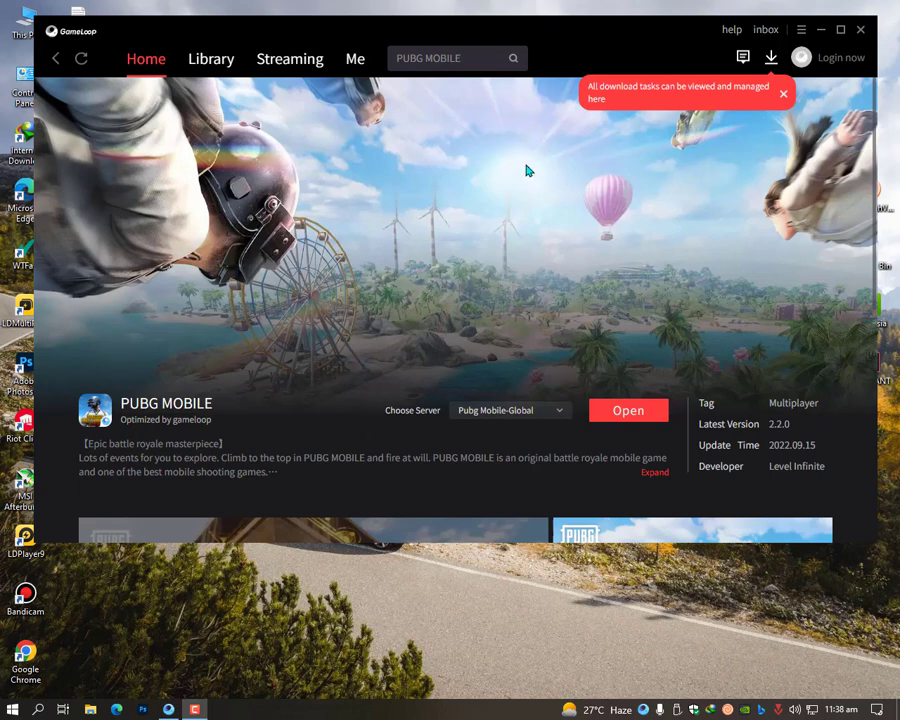
{"action": "left_click_drag", "start_coordinate": [437, 18], "coordinate": [428, 43]}
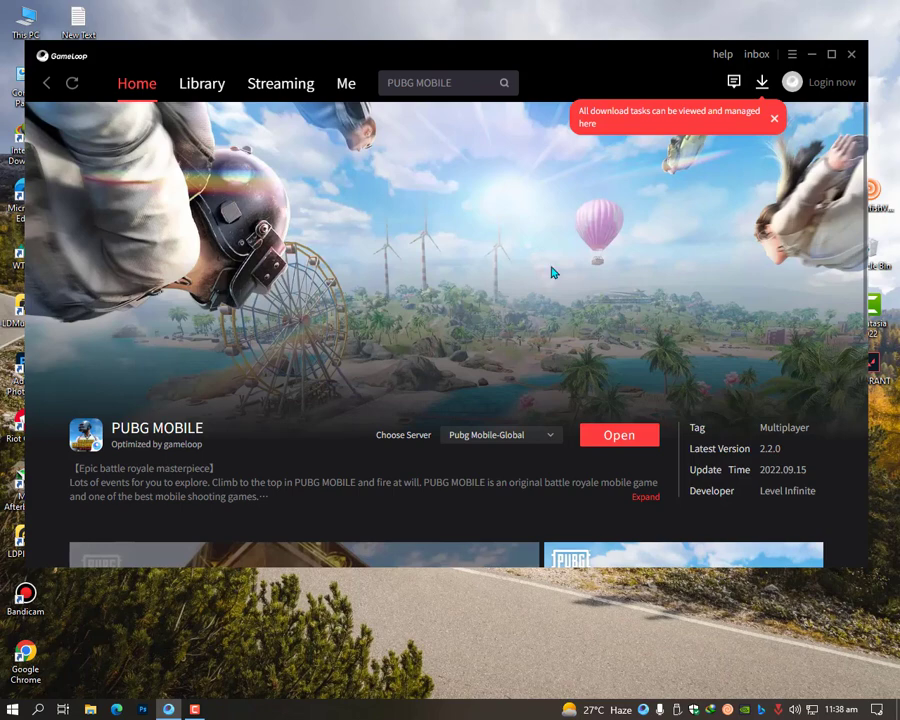
Dismiss the download notice and, in the basic settings, turn off Auto run at startup and Best fixed window ratio.
{"action": "left_click", "coordinate": [790, 55]}
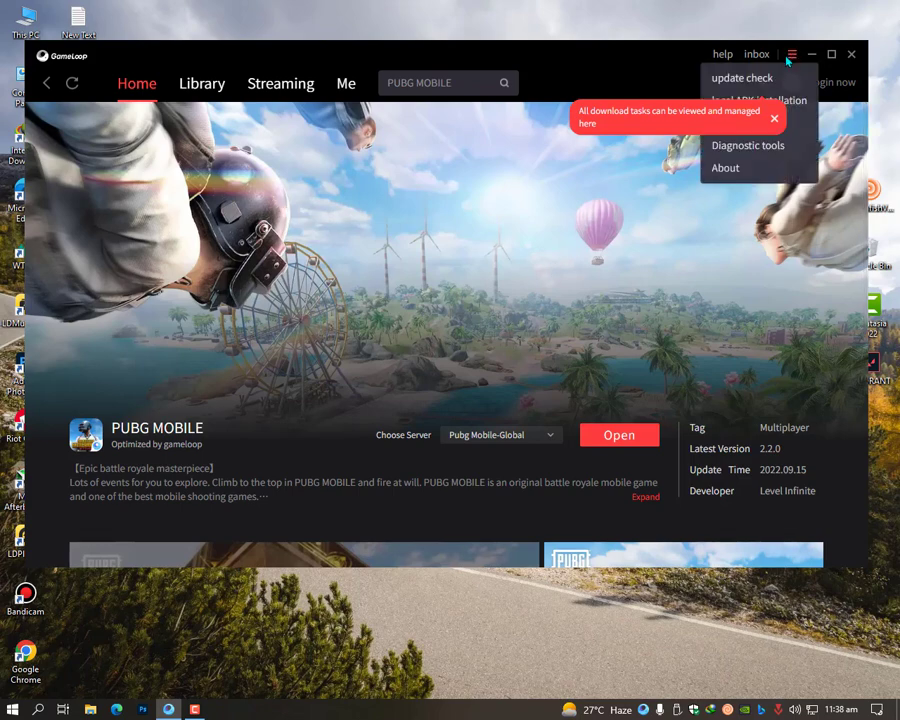
{"action": "left_click", "coordinate": [775, 119]}
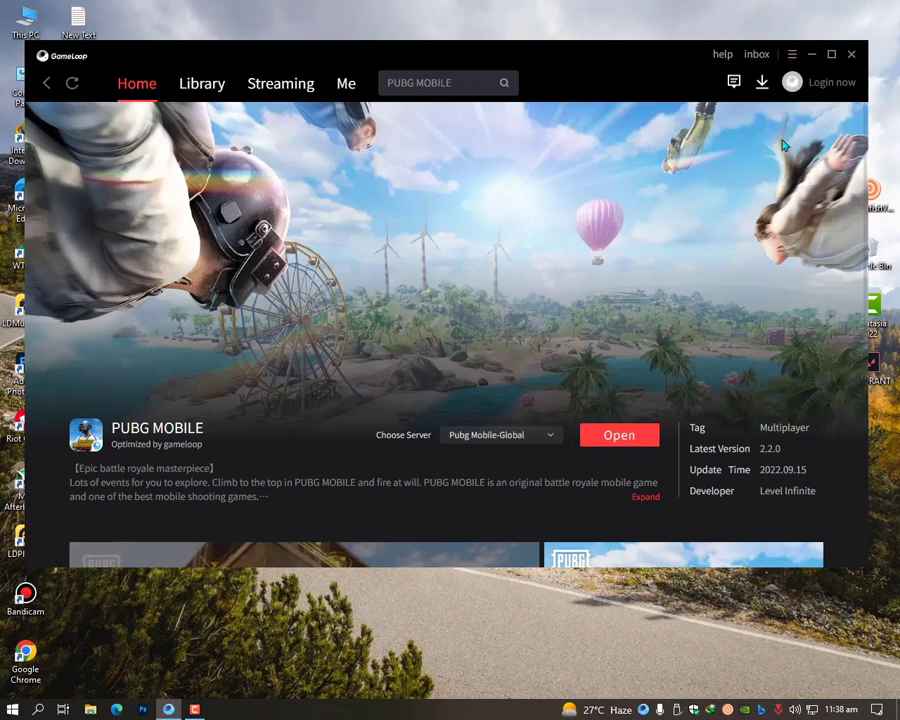
{"action": "left_click", "coordinate": [791, 55]}
{"action": "left_click", "coordinate": [720, 123]}
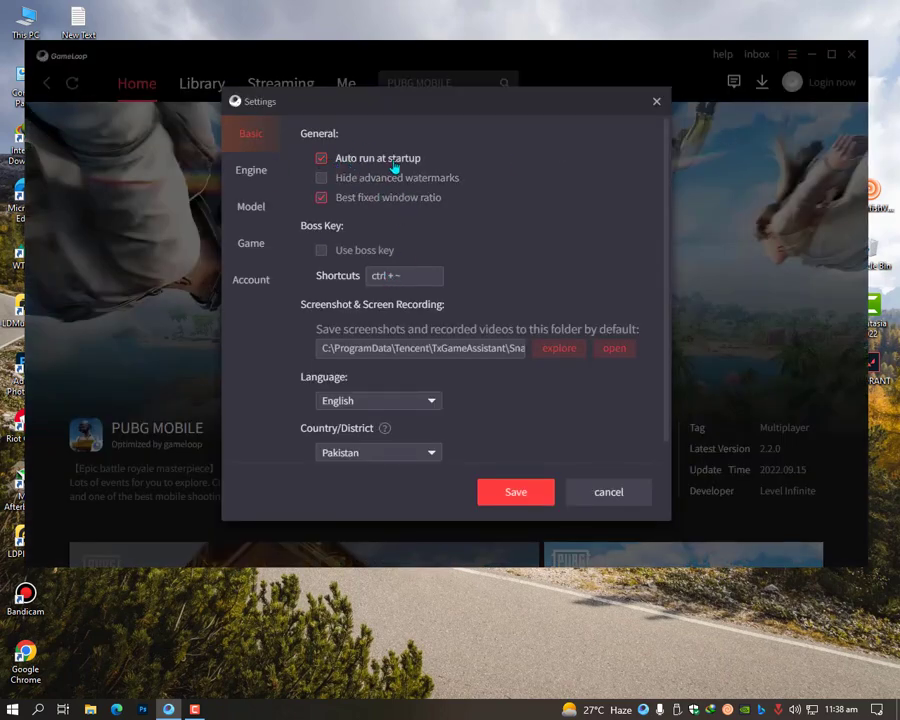
{"action": "left_click", "coordinate": [327, 162]}
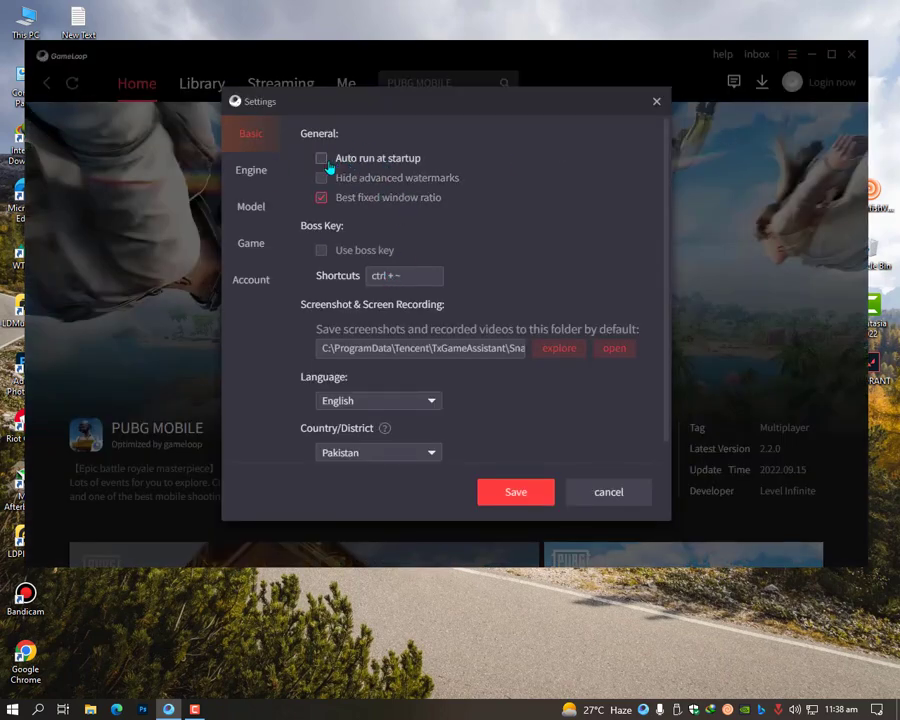
{"action": "left_click", "coordinate": [400, 202]}
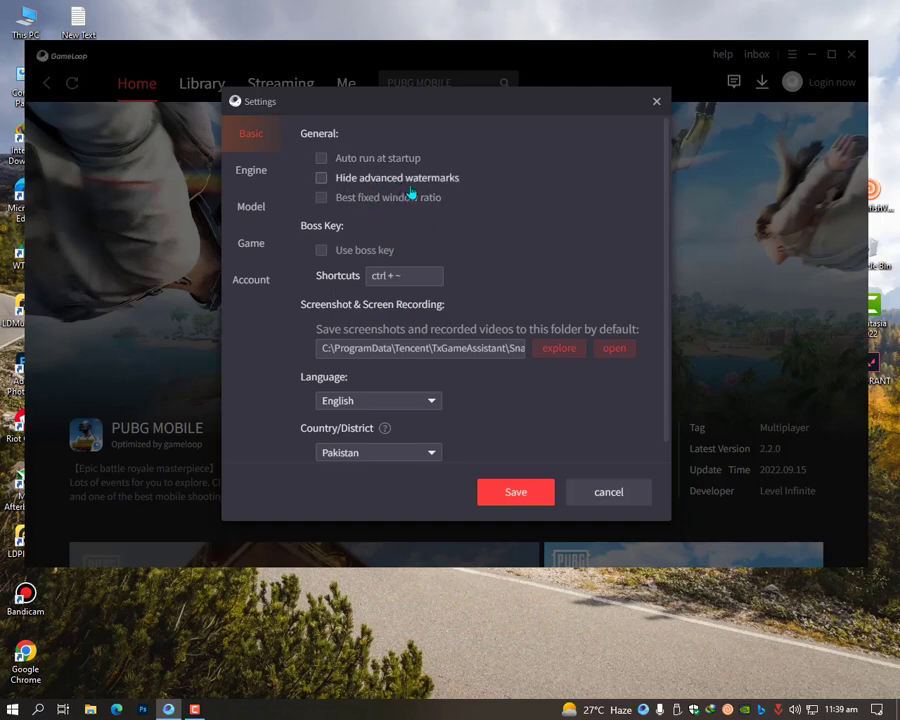
Go to the engine settings and set Anti-aliasing to Off.
{"action": "left_click", "coordinate": [263, 177]}
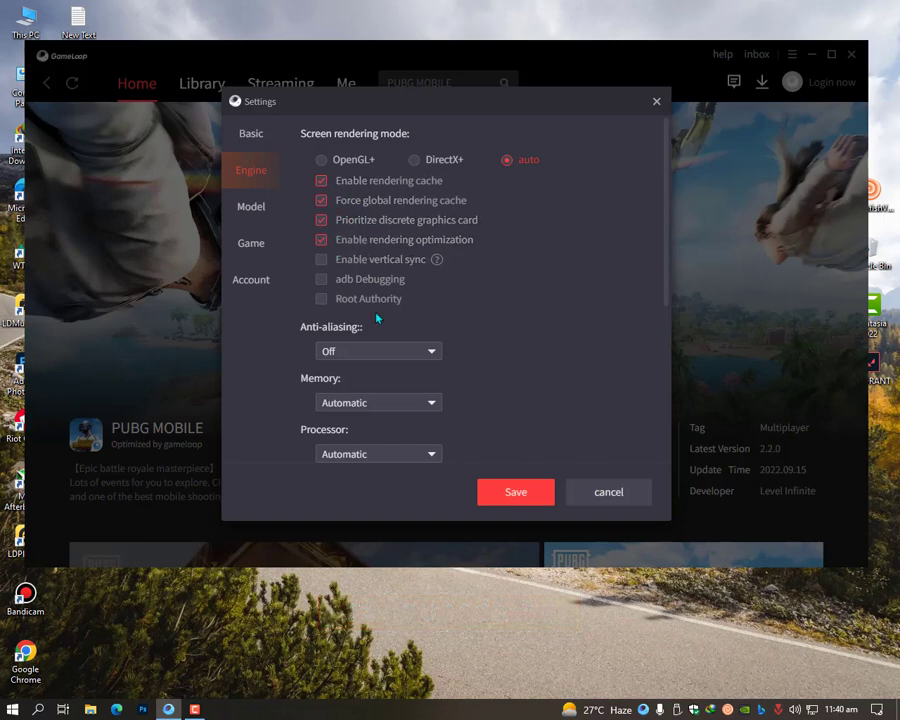
{"action": "left_click", "coordinate": [366, 351]}
{"action": "left_click", "coordinate": [362, 376]}
{"action": "left_click", "coordinate": [428, 350]}
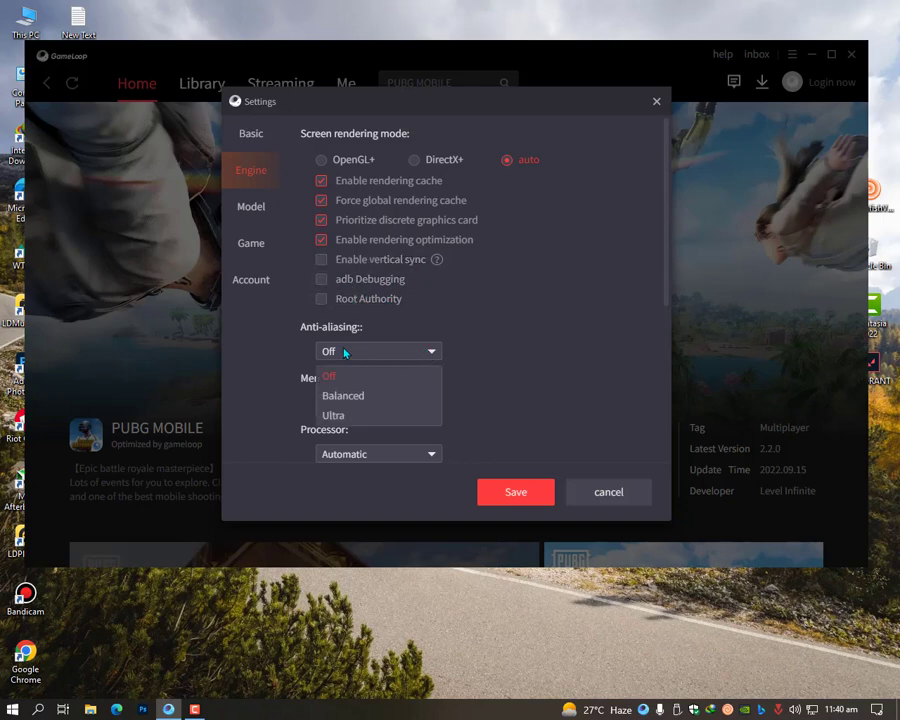
{"action": "left_click", "coordinate": [345, 350]}
Try the Balanced option for Anti-aliasing, and return it to Off.
{"action": "left_click", "coordinate": [406, 350]}
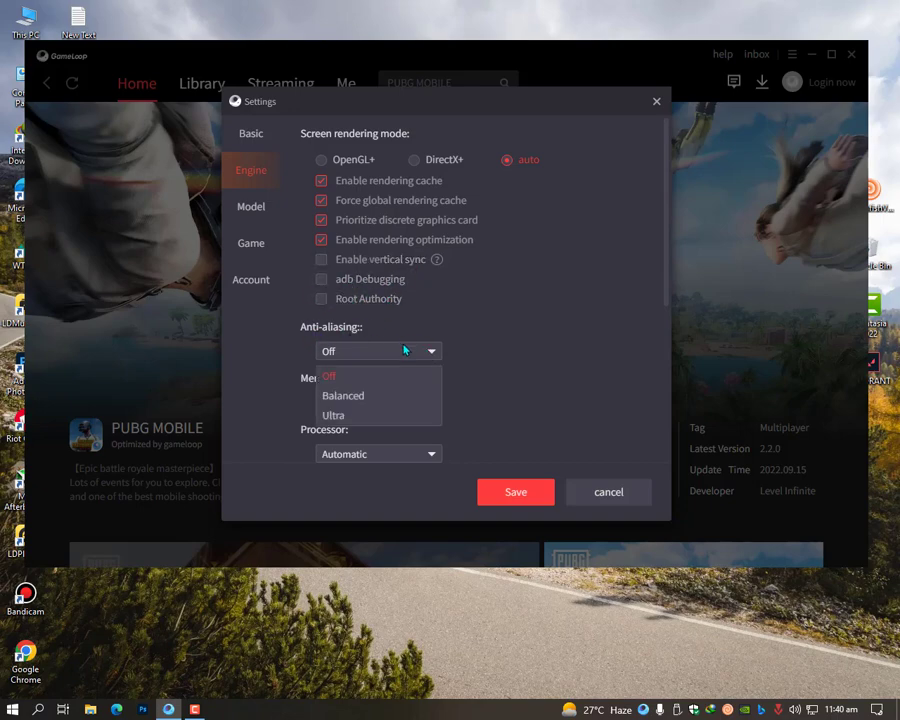
{"action": "left_click", "coordinate": [406, 400]}
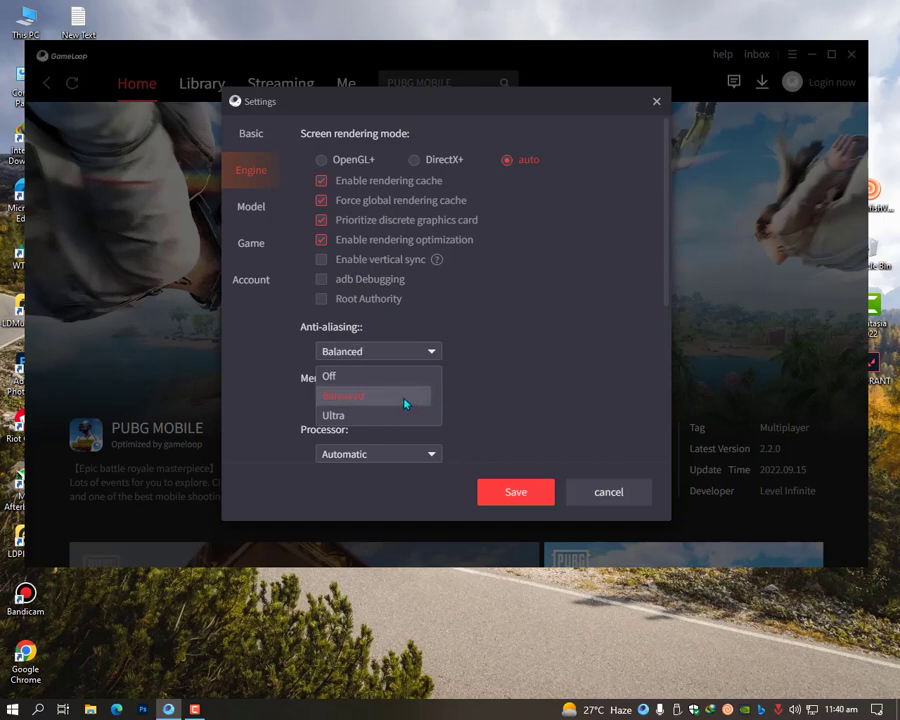
{"action": "left_click", "coordinate": [376, 350]}
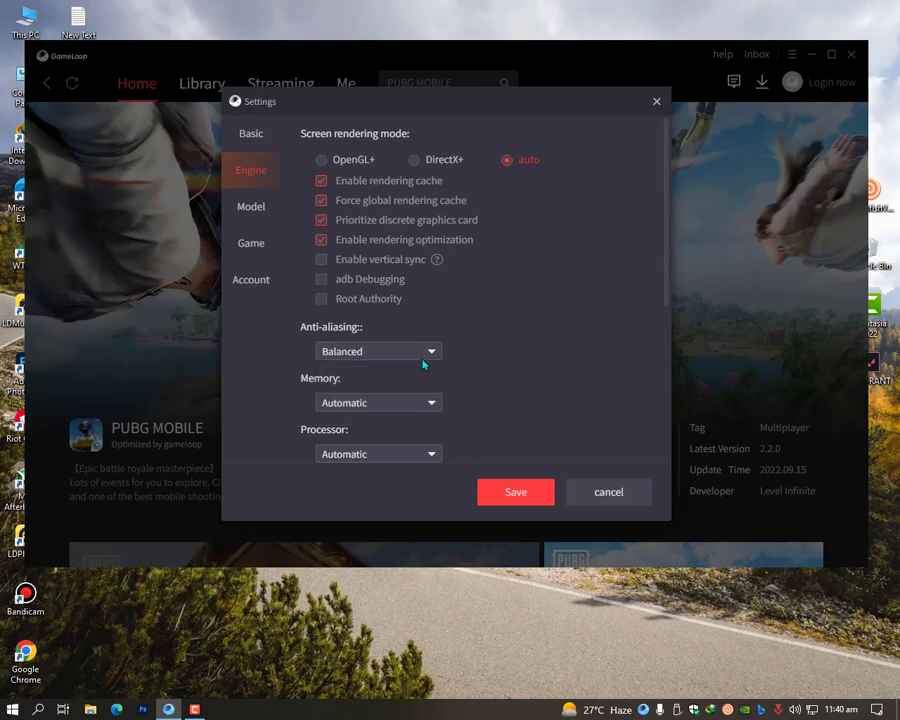
{"action": "left_click", "coordinate": [376, 352]}
{"action": "left_click", "coordinate": [354, 378]}
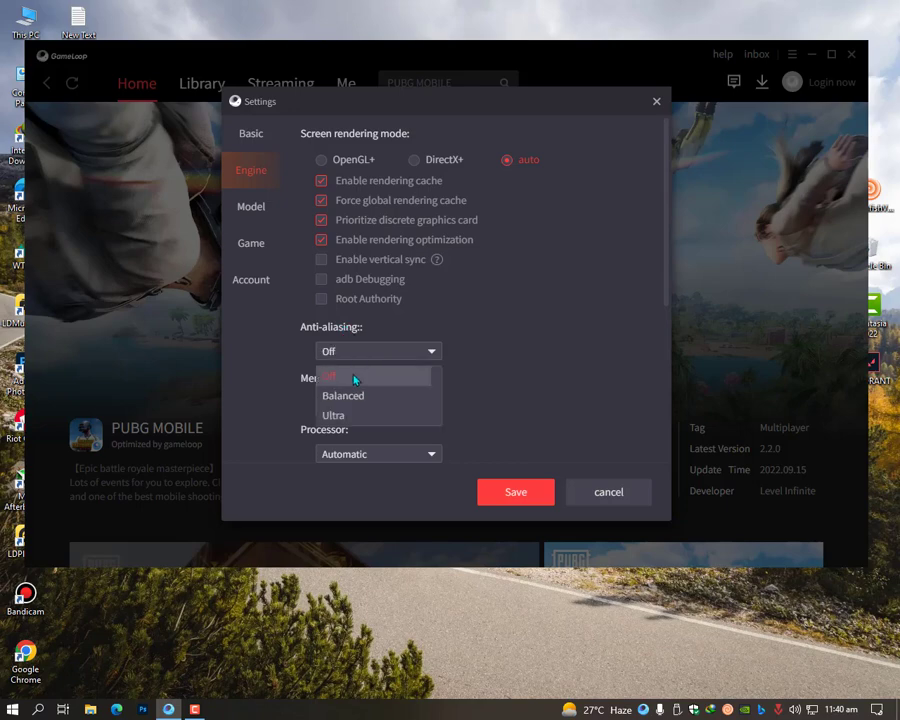
{"action": "left_click", "coordinate": [354, 348]}
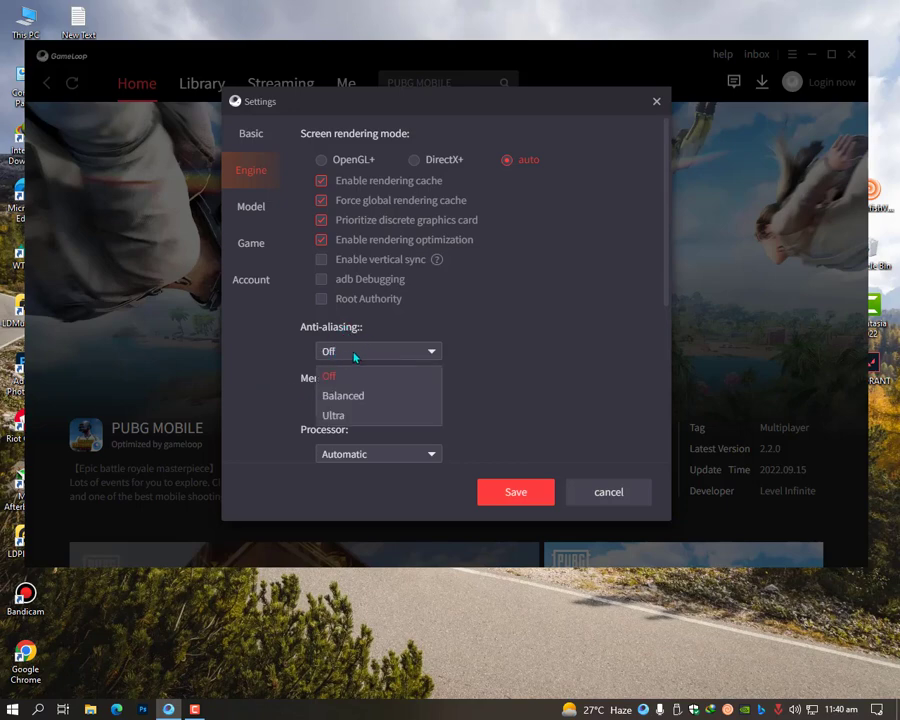
{"action": "left_click", "coordinate": [309, 398]}
Set the emulator's Memory allocation to 4096M in the engine settings.
{"action": "left_click", "coordinate": [367, 399]}
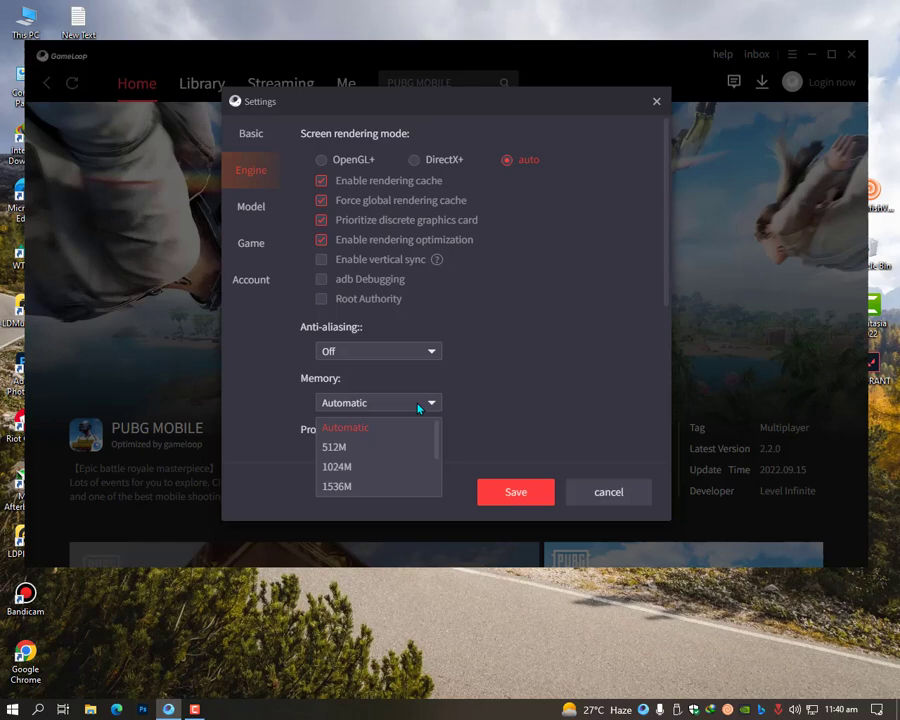
{"action": "scroll", "coordinate": [414, 452], "scroll_direction": "down", "scroll_amount": 2}
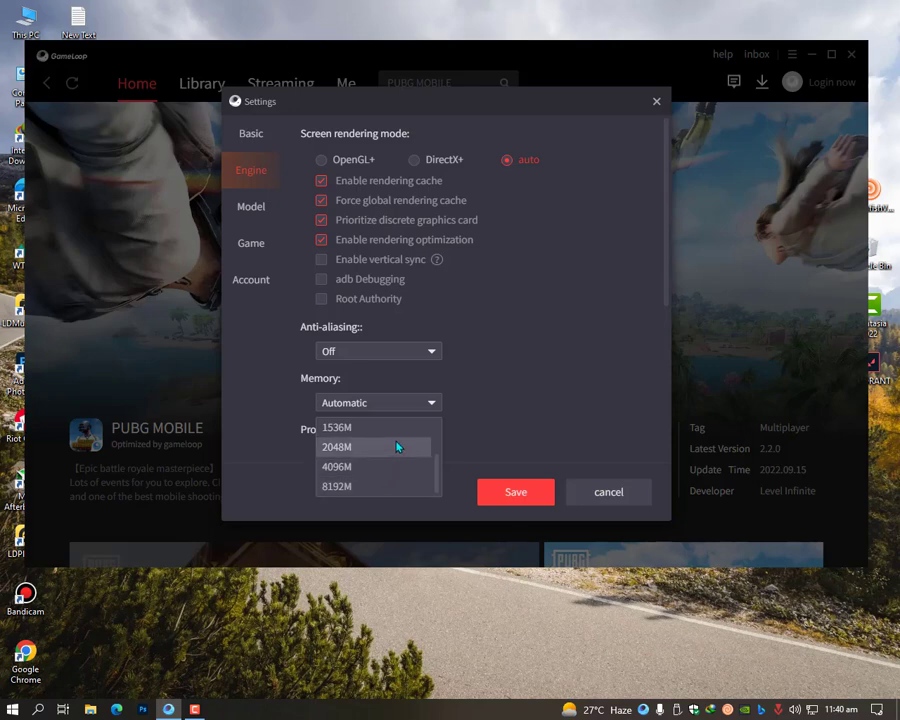
{"action": "left_click", "coordinate": [272, 424]}
{"action": "scroll", "coordinate": [484, 410], "scroll_direction": "down", "scroll_amount": 3}
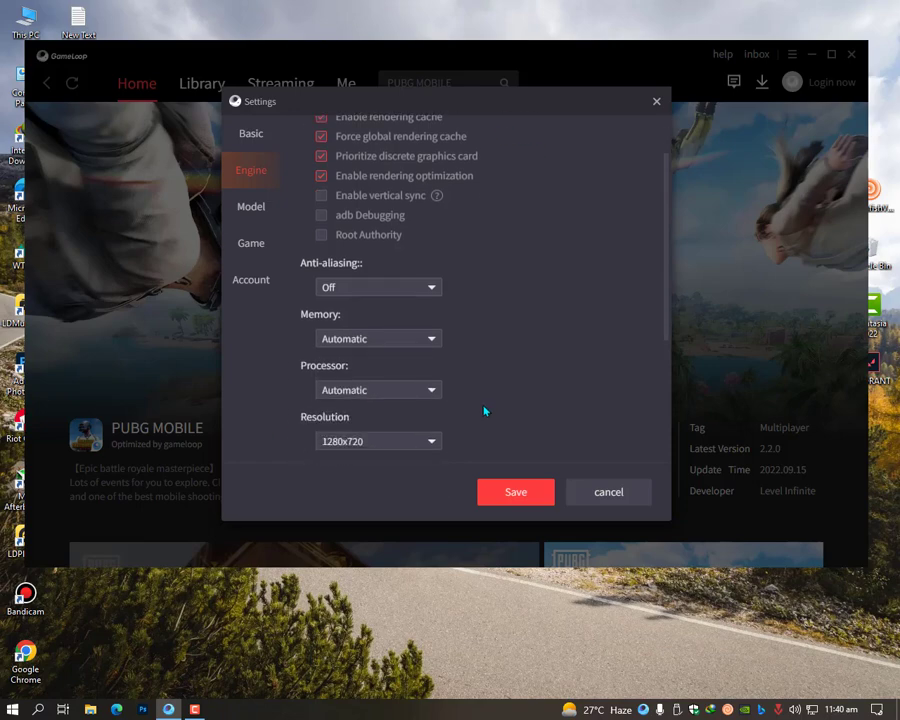
{"action": "left_click", "coordinate": [416, 266]}
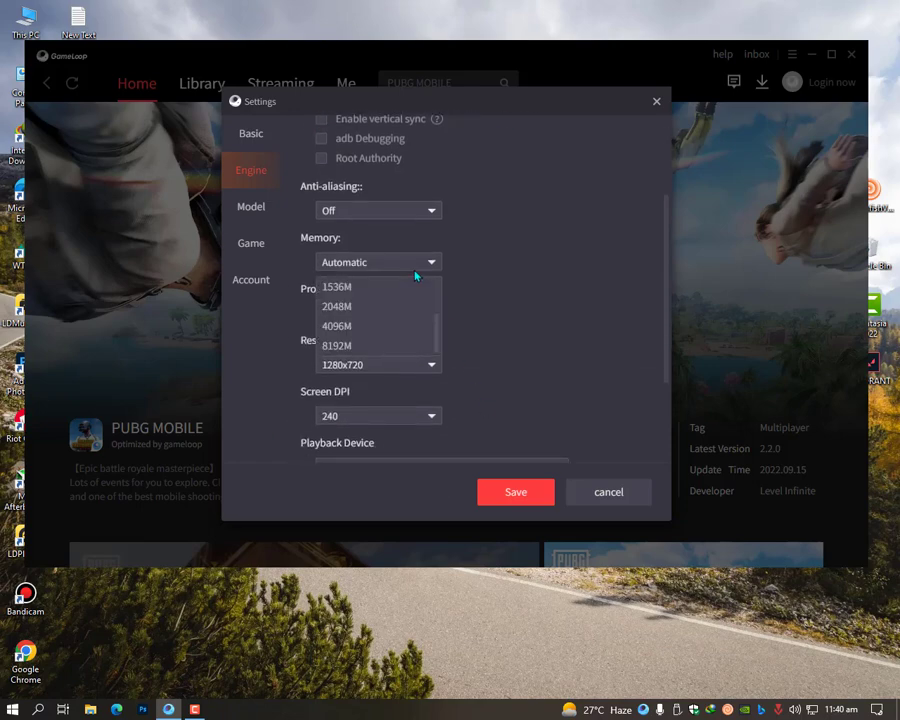
{"action": "left_click", "coordinate": [380, 327]}
{"action": "left_click", "coordinate": [363, 266]}
{"action": "left_click", "coordinate": [497, 322]}
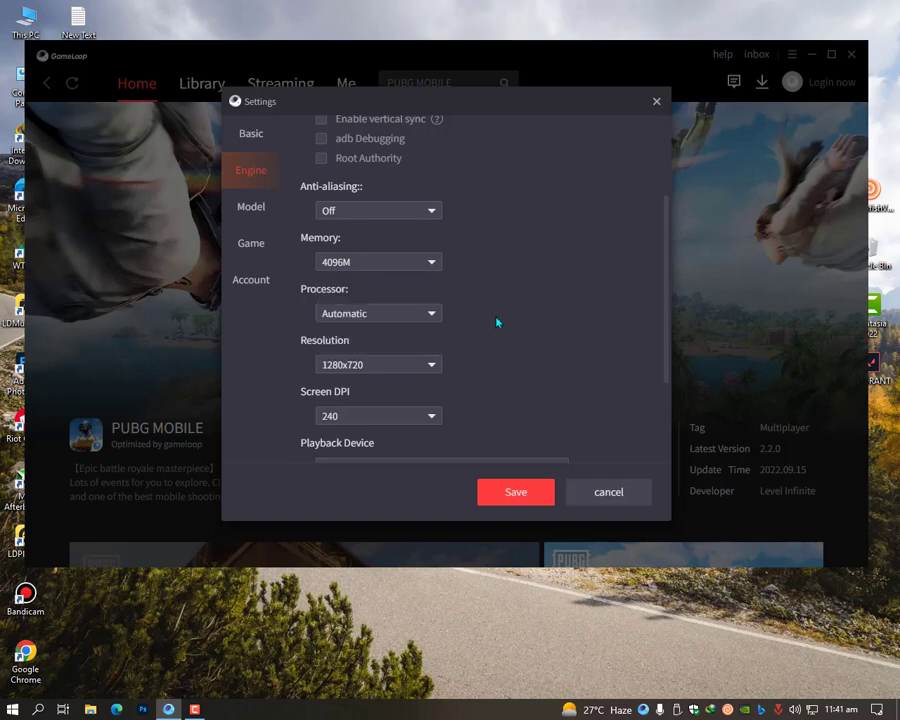
{"action": "left_click", "coordinate": [323, 266]}
{"action": "left_click", "coordinate": [538, 317]}
{"action": "left_click", "coordinate": [338, 314]}
{"action": "left_click", "coordinate": [262, 301]}
{"action": "left_click", "coordinate": [367, 309]}
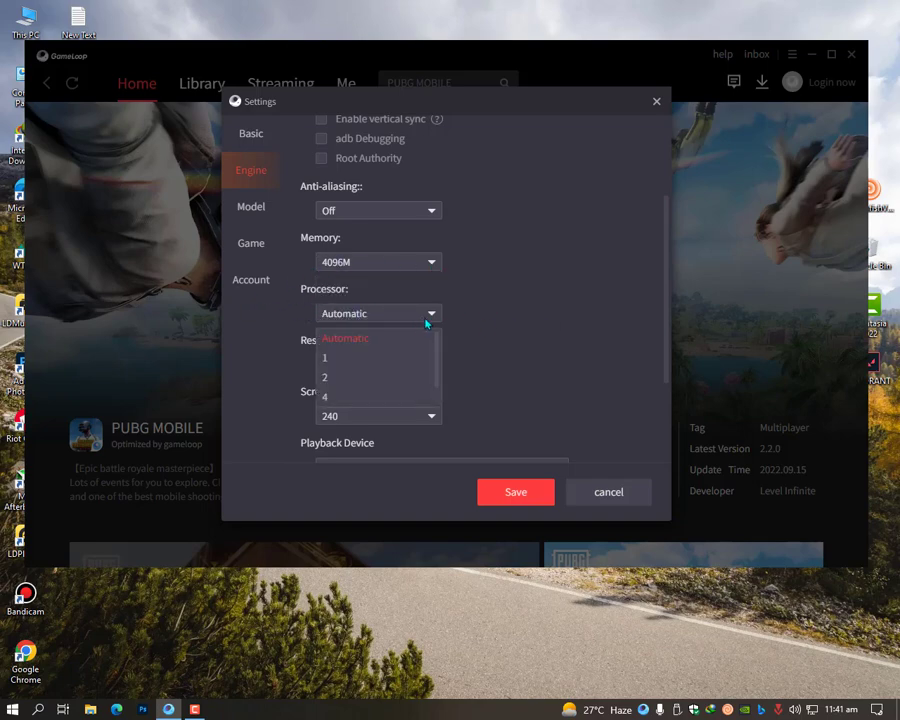
{"action": "scroll", "coordinate": [403, 385], "scroll_direction": "down", "scroll_amount": 1}
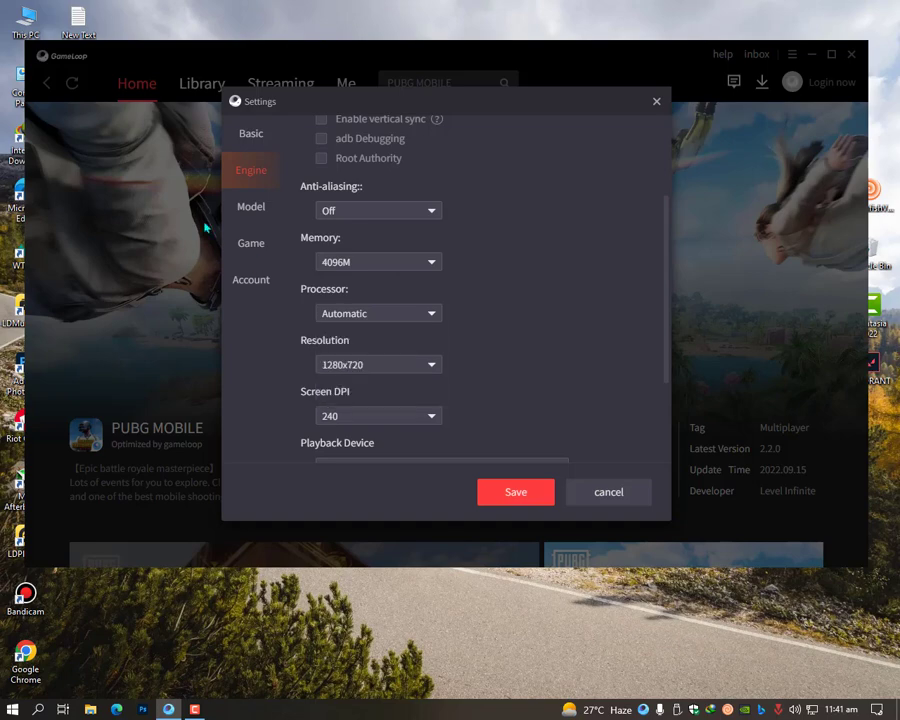
Open the Windows properties of This PC and launch Device Manager from its related settings.
{"action": "right_click", "coordinate": [27, 20]}
{"action": "left_click", "coordinate": [100, 184]}
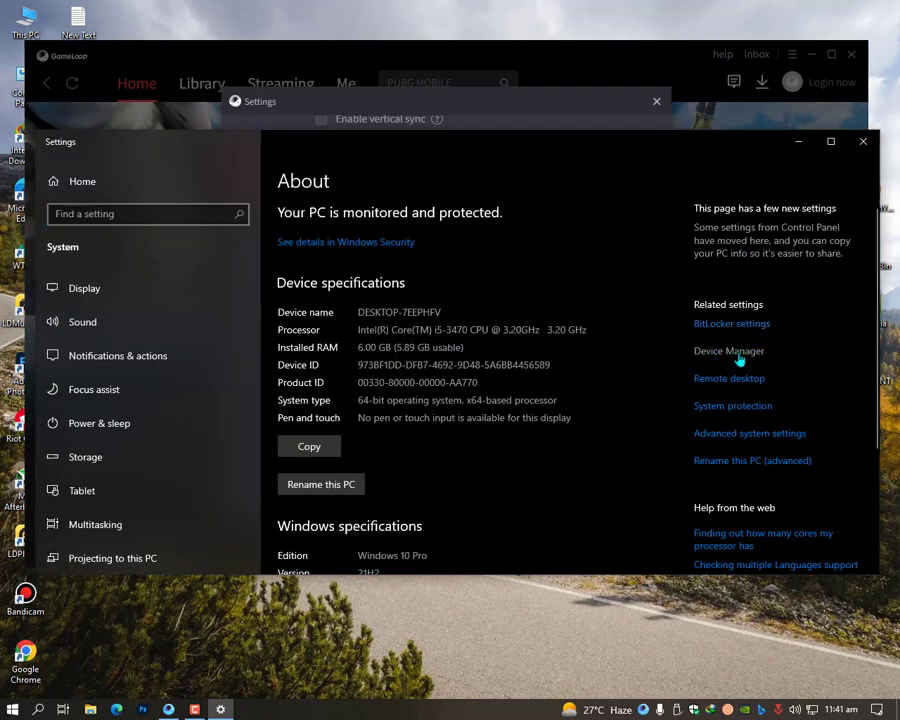
{"action": "left_click", "coordinate": [729, 351]}
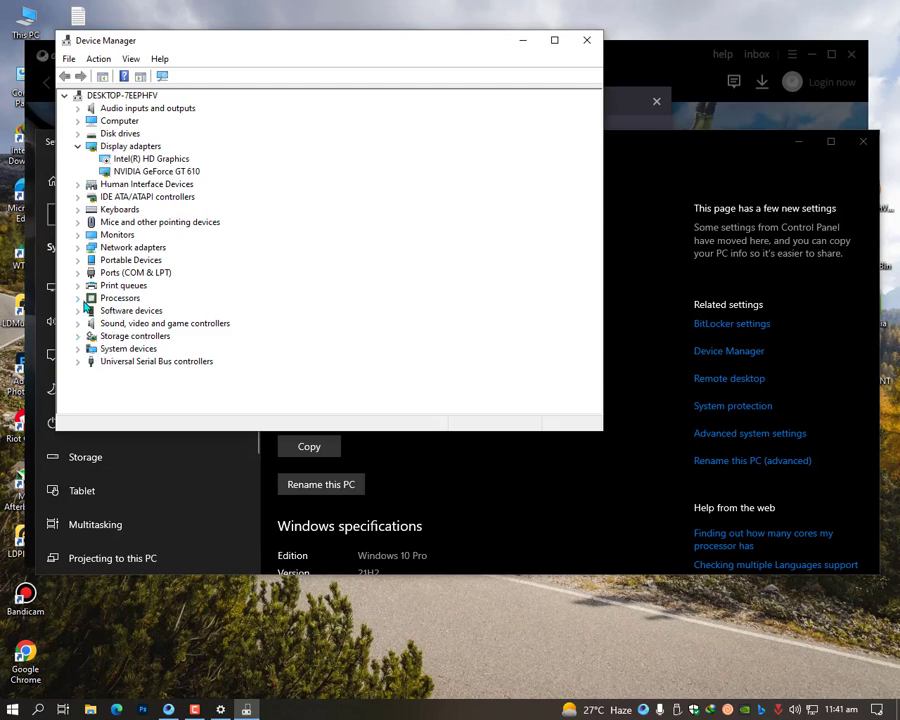
Inspect the properties of the ACPI x64-based PC device in the Computer category, and close them.
{"action": "left_click", "coordinate": [77, 121]}
{"action": "left_click", "coordinate": [110, 133]}
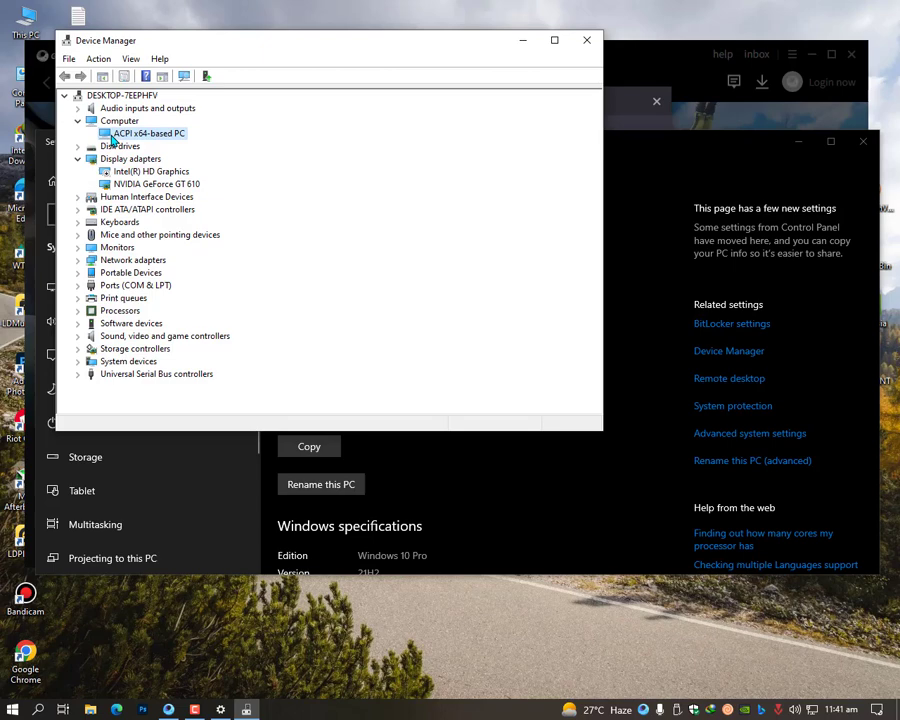
{"action": "right_click", "coordinate": [163, 135]}
{"action": "left_click", "coordinate": [235, 188]}
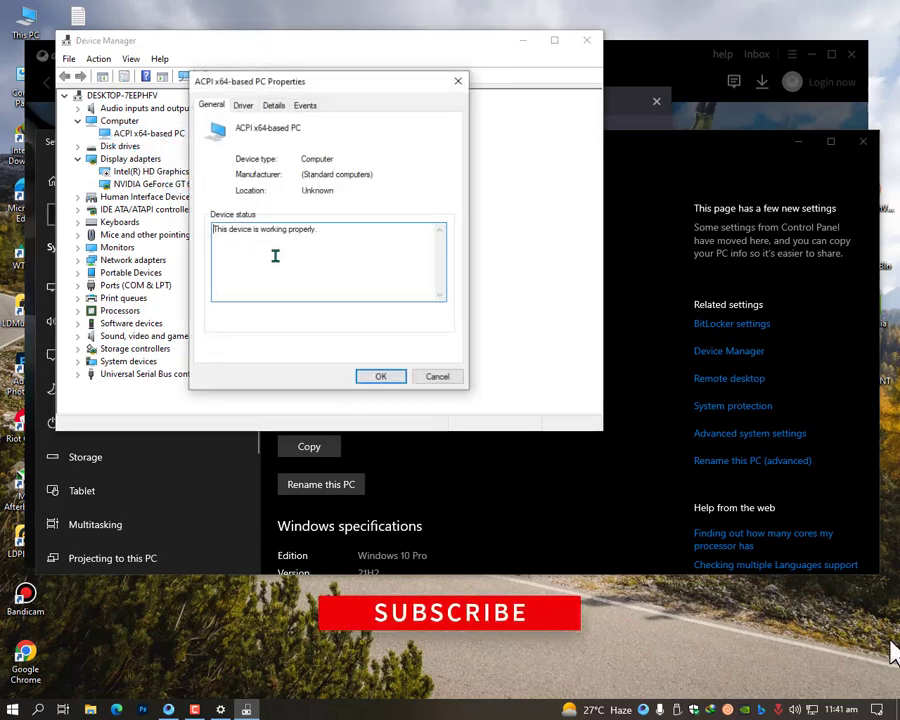
{"action": "left_click", "coordinate": [439, 377]}
Expand the Processors category in Device Manager and count the listed CPU entries.
{"action": "left_click", "coordinate": [77, 311]}
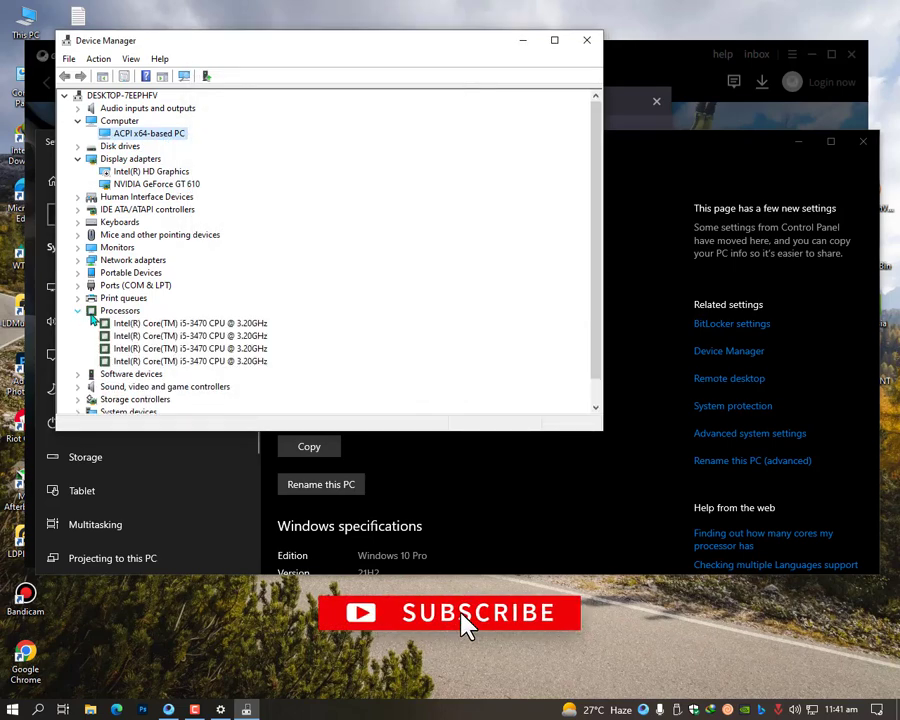
{"action": "left_click", "coordinate": [119, 311]}
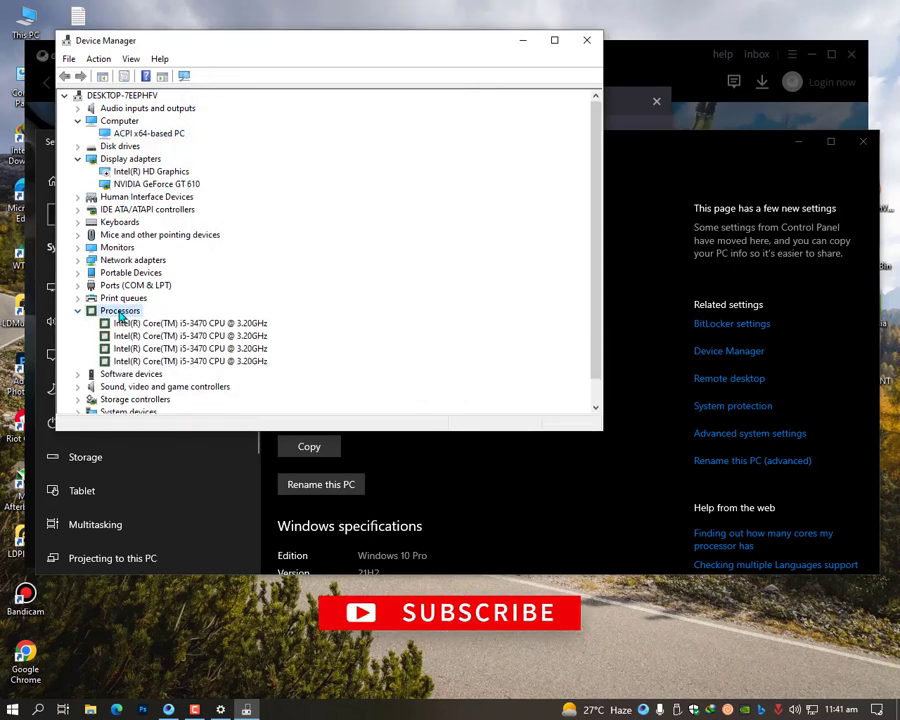
{"action": "left_click", "coordinate": [193, 337]}
{"action": "left_click", "coordinate": [192, 349]}
{"action": "left_click", "coordinate": [193, 362]}
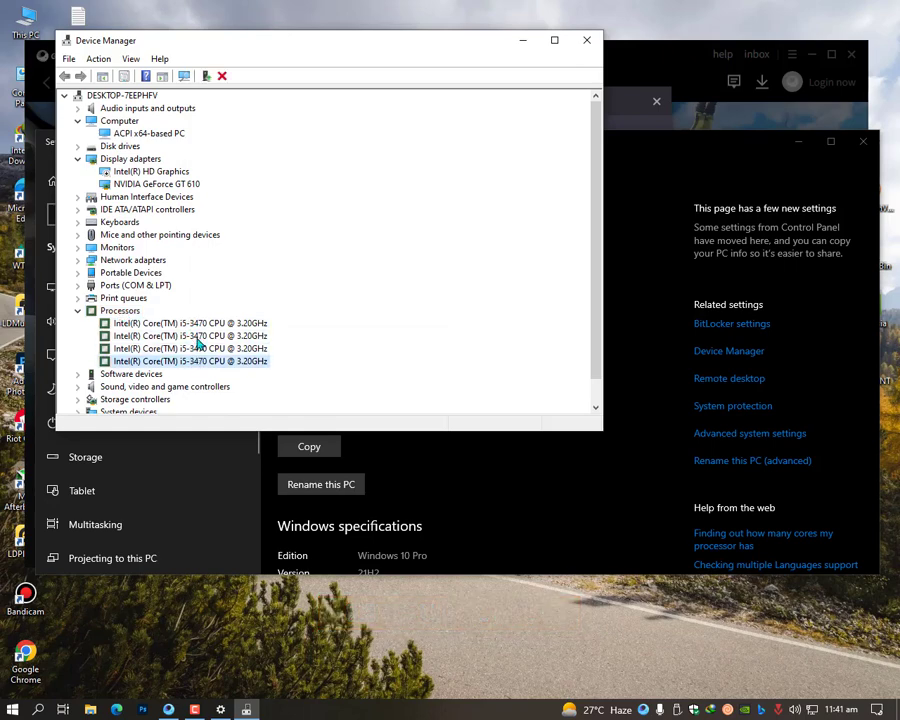
{"action": "left_click", "coordinate": [164, 335]}
{"action": "left_click", "coordinate": [182, 349]}
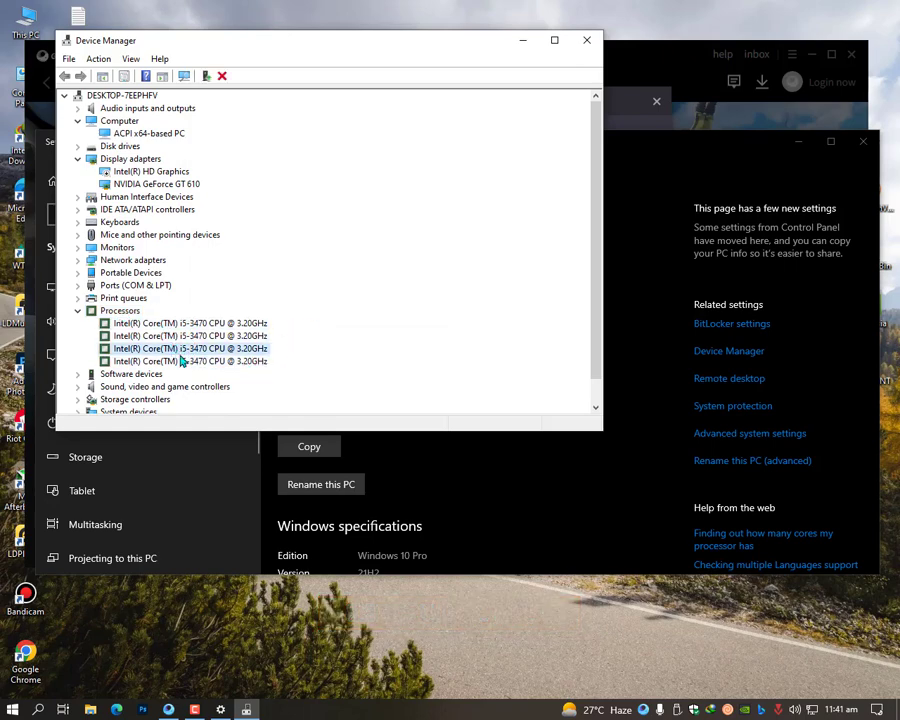
Close Device Manager and the Windows settings, and set Processor to 4 in GameLoop's engine settings.
{"action": "left_click", "coordinate": [587, 40]}
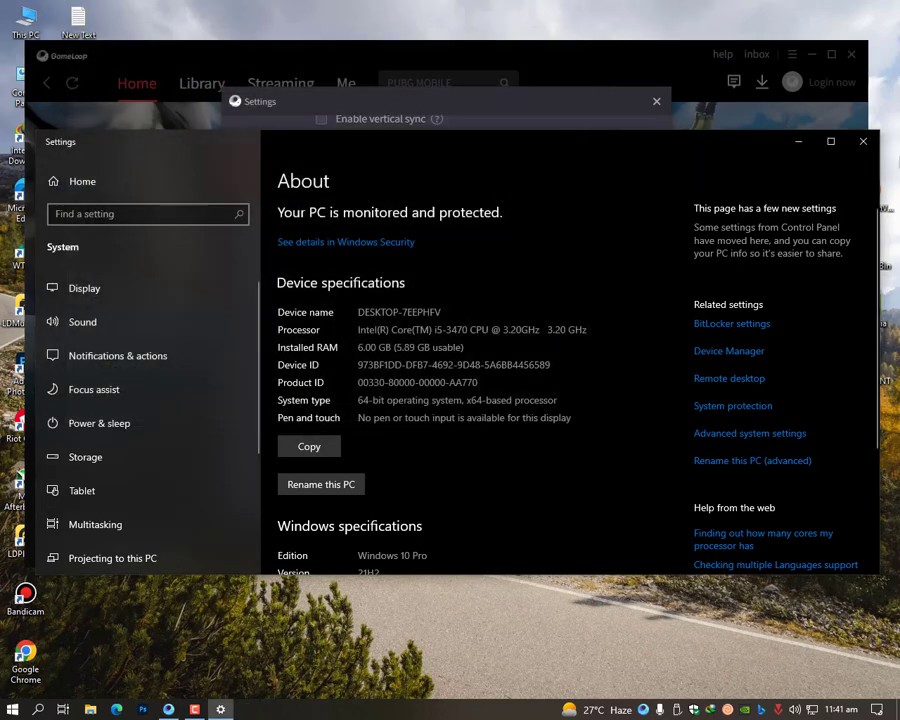
{"action": "key", "text": "alt+F4"}
{"action": "left_click", "coordinate": [376, 313]}
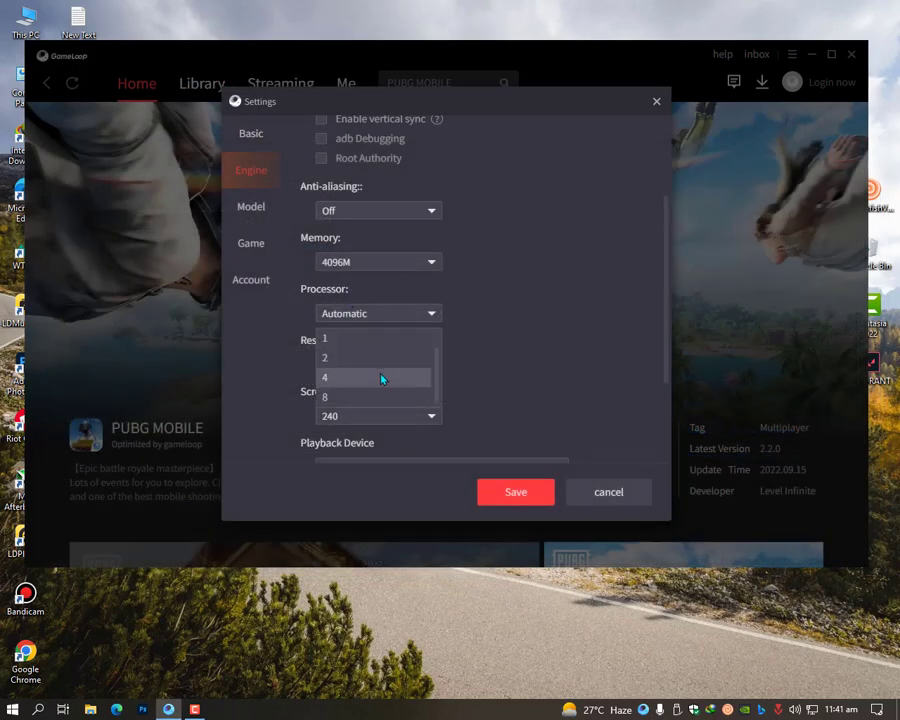
{"action": "left_click", "coordinate": [381, 378]}
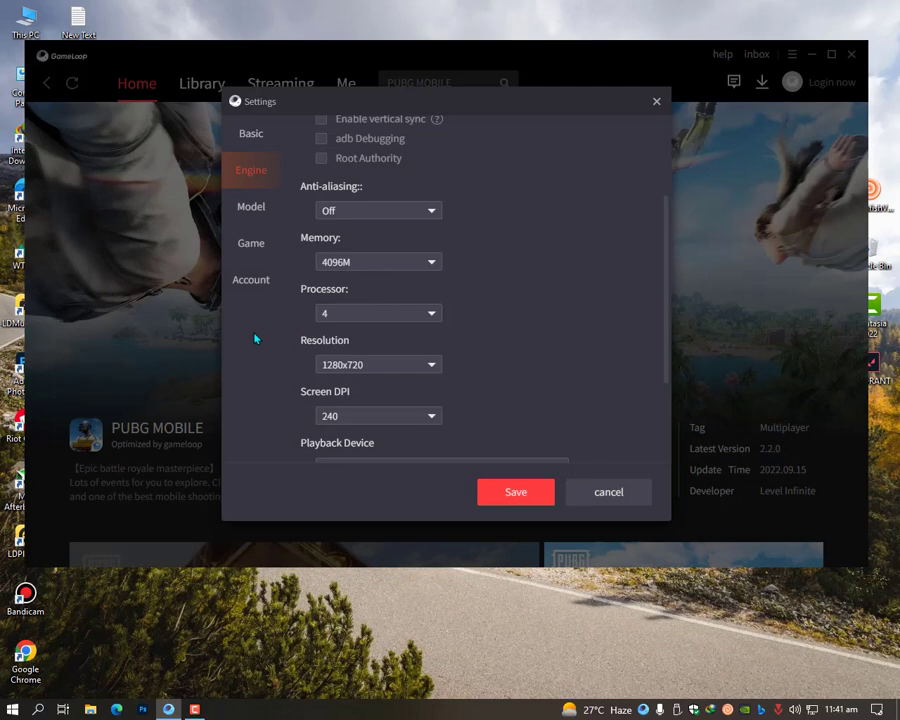
Examine the available Processor core options in the engine settings.
{"action": "scroll", "coordinate": [511, 381], "scroll_direction": "down", "scroll_amount": 3}
{"action": "left_click", "coordinate": [320, 279]}
{"action": "left_click", "coordinate": [297, 245]}
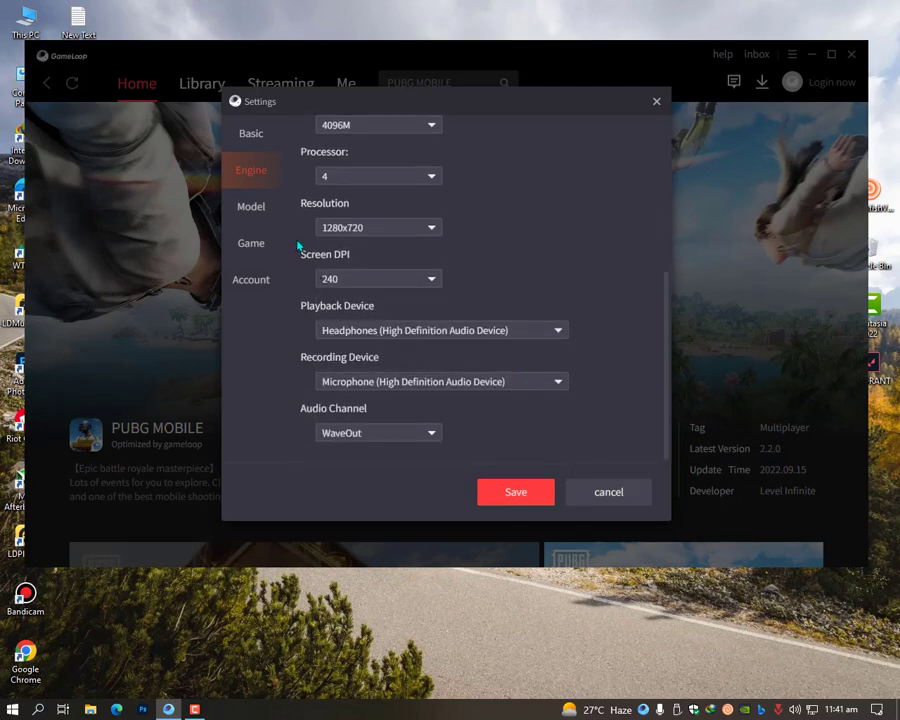
{"action": "left_click", "coordinate": [348, 180]}
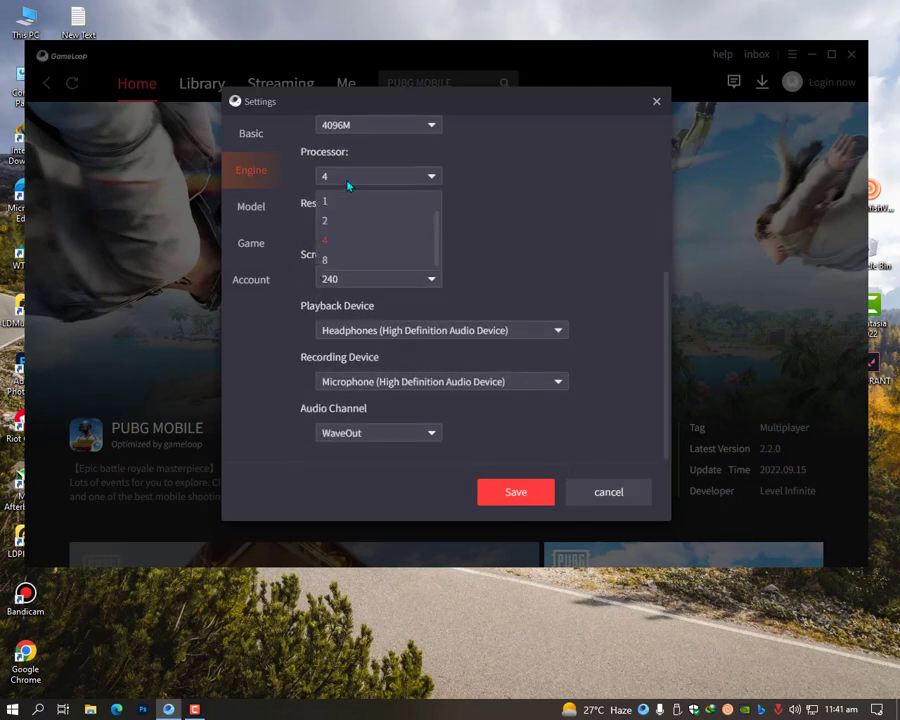
{"action": "left_click", "coordinate": [346, 182]}
{"action": "left_click", "coordinate": [344, 183]}
{"action": "left_click", "coordinate": [529, 243]}
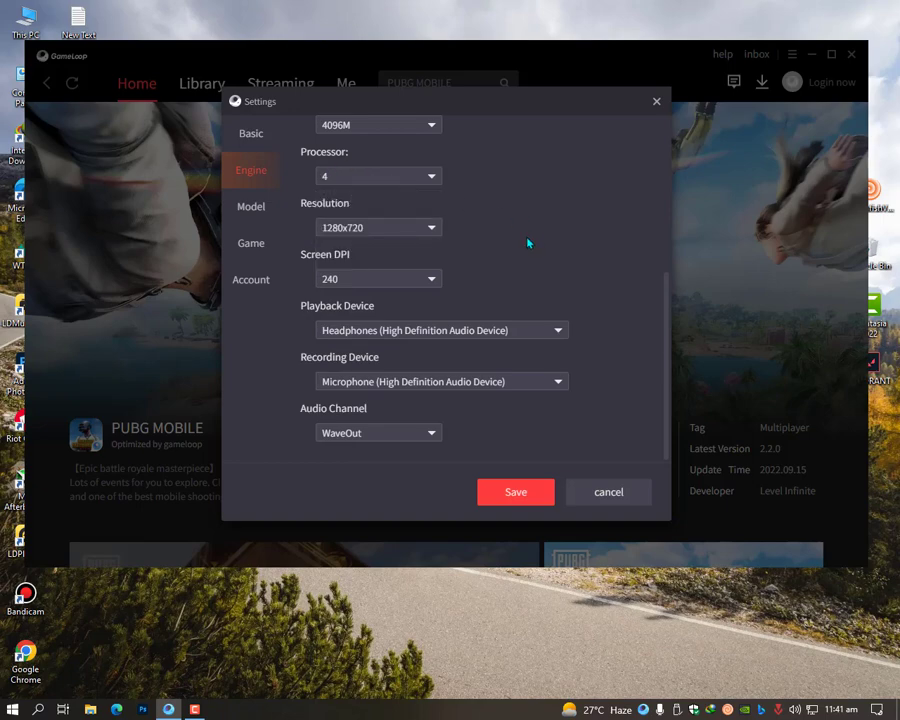
{"action": "left_click", "coordinate": [430, 181]}
{"action": "left_click", "coordinate": [450, 195]}
{"action": "left_click", "coordinate": [408, 183]}
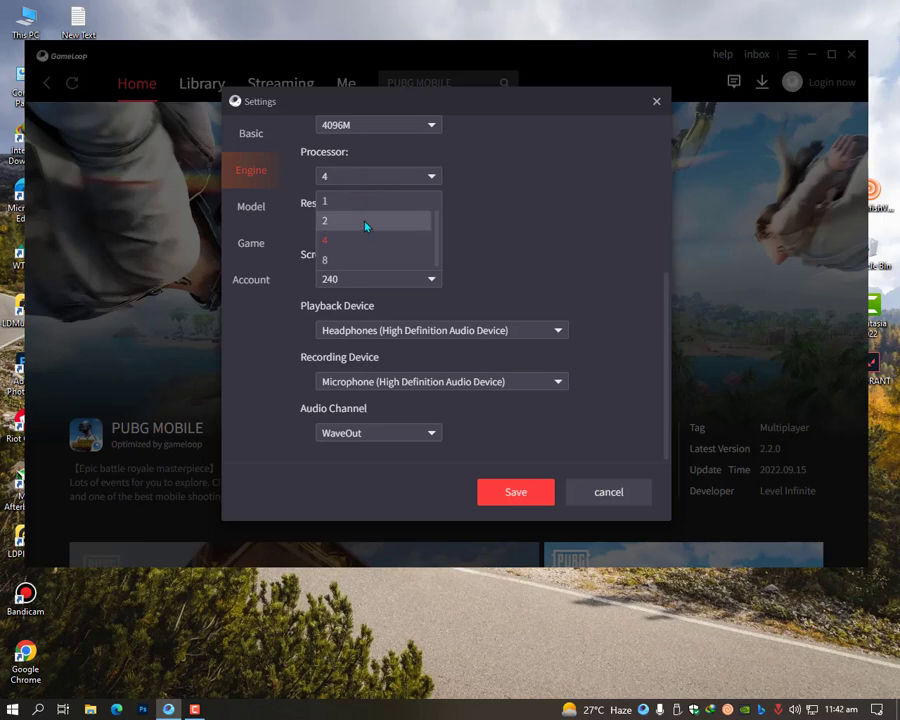
{"action": "left_click", "coordinate": [446, 201]}
Check the Account and Model settings, and examine the Resolution and Screen DPI options in the engine settings.
{"action": "left_click", "coordinate": [251, 279]}
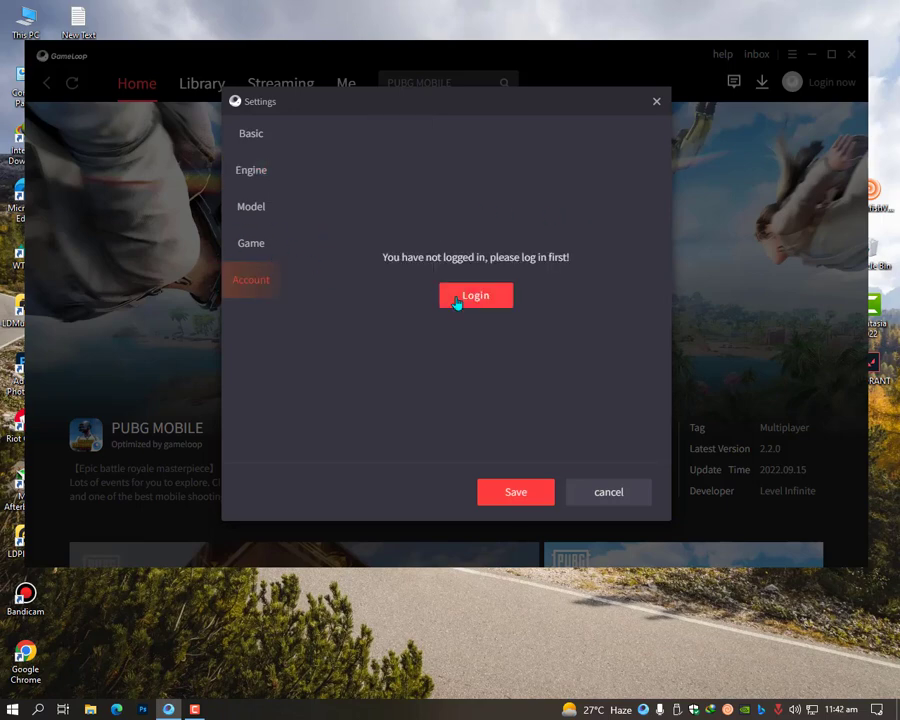
{"action": "left_click", "coordinate": [251, 206]}
{"action": "left_click", "coordinate": [255, 172]}
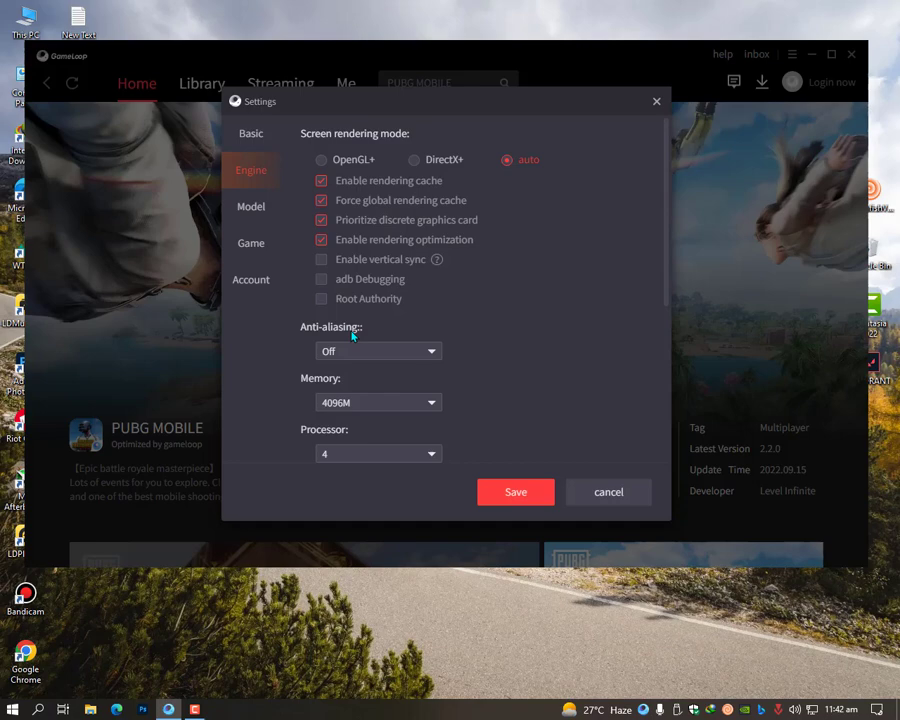
{"action": "scroll", "coordinate": [476, 390], "scroll_direction": "down", "scroll_amount": 4}
{"action": "left_click", "coordinate": [404, 347]}
{"action": "left_click", "coordinate": [314, 307]}
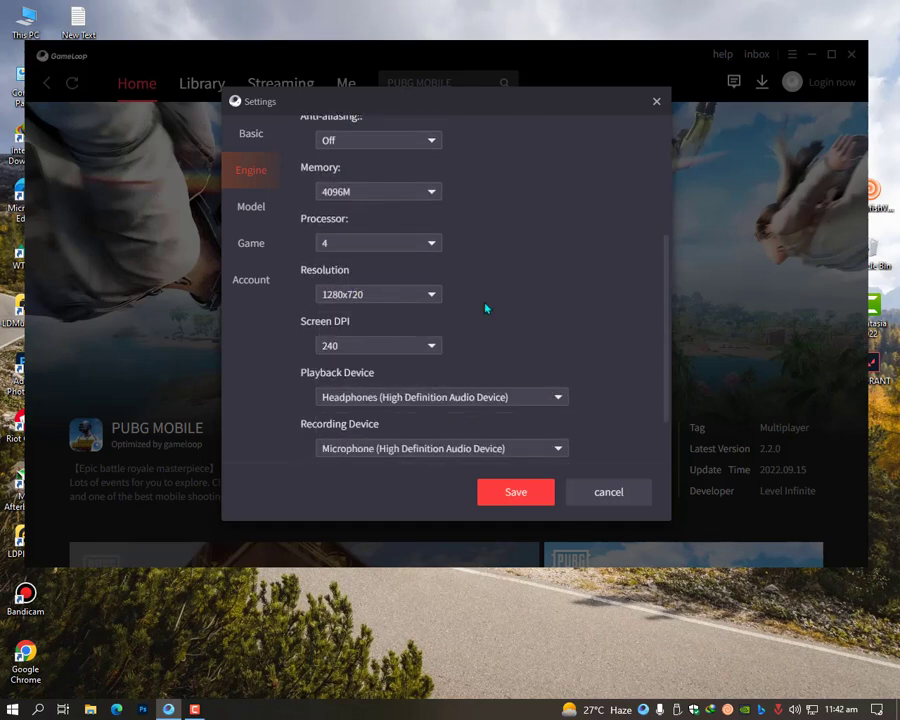
{"action": "left_click", "coordinate": [412, 295]}
{"action": "left_click", "coordinate": [398, 336]}
{"action": "left_click", "coordinate": [368, 294]}
{"action": "left_click", "coordinate": [564, 312]}
{"action": "left_click", "coordinate": [409, 346]}
{"action": "left_click", "coordinate": [554, 327]}
{"action": "left_click", "coordinate": [366, 296]}
{"action": "left_click", "coordinate": [267, 398]}
Set PUBG MOBILE's Graphics Quality to Smooth in the game settings and save the settings.
{"action": "left_click", "coordinate": [259, 209]}
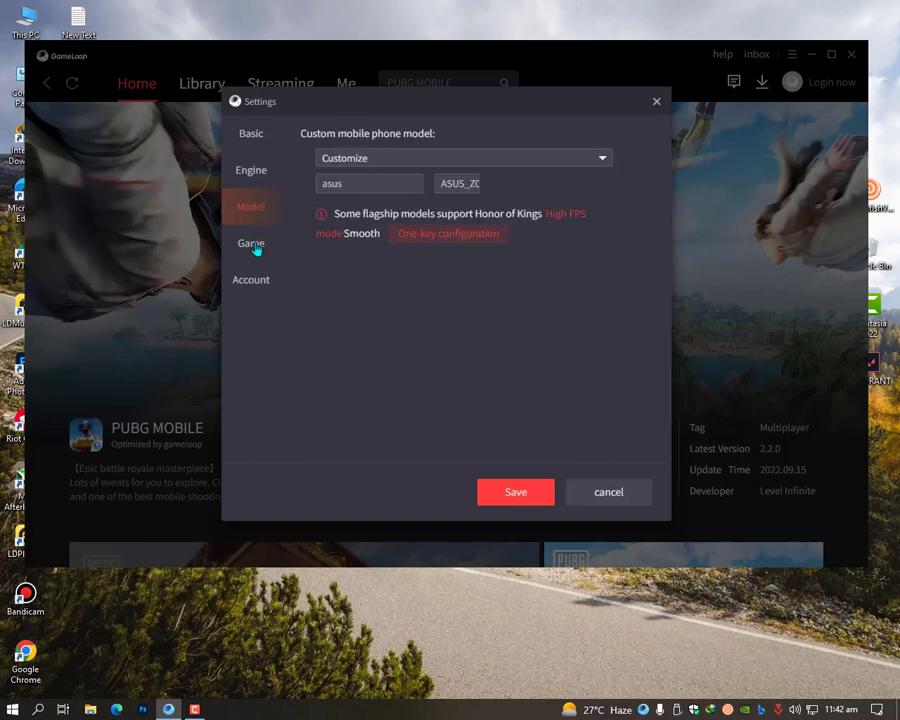
{"action": "left_click", "coordinate": [255, 248]}
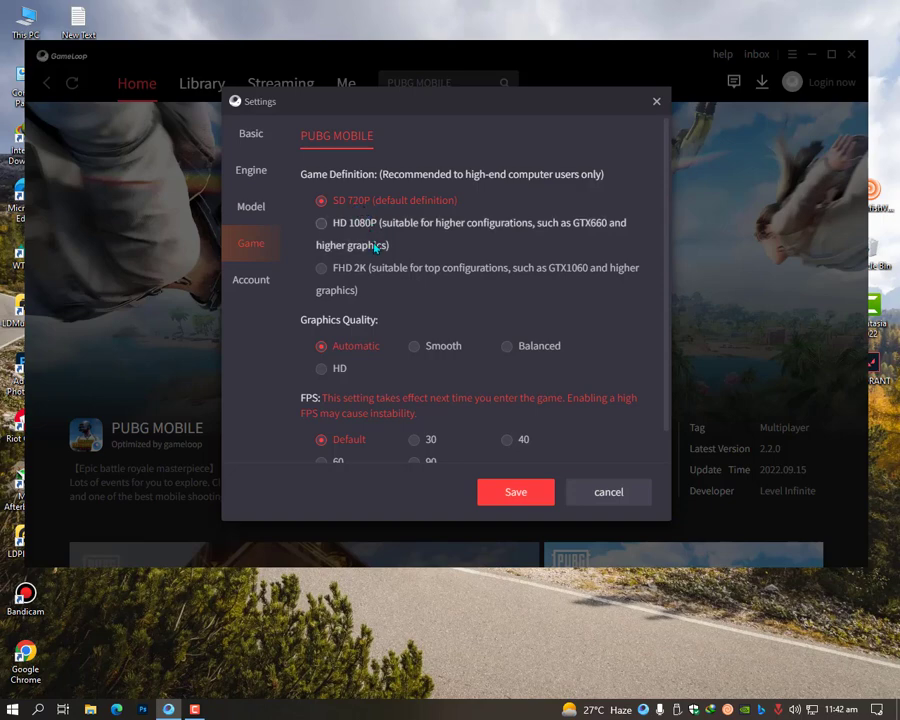
{"action": "left_click", "coordinate": [427, 350]}
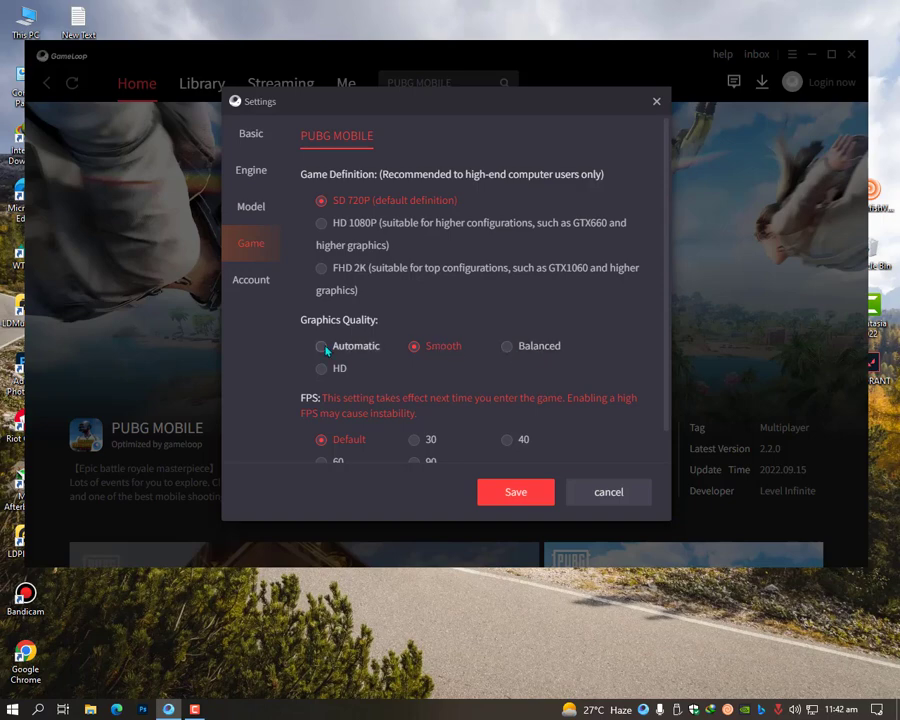
{"action": "scroll", "coordinate": [314, 419], "scroll_direction": "down", "scroll_amount": 1}
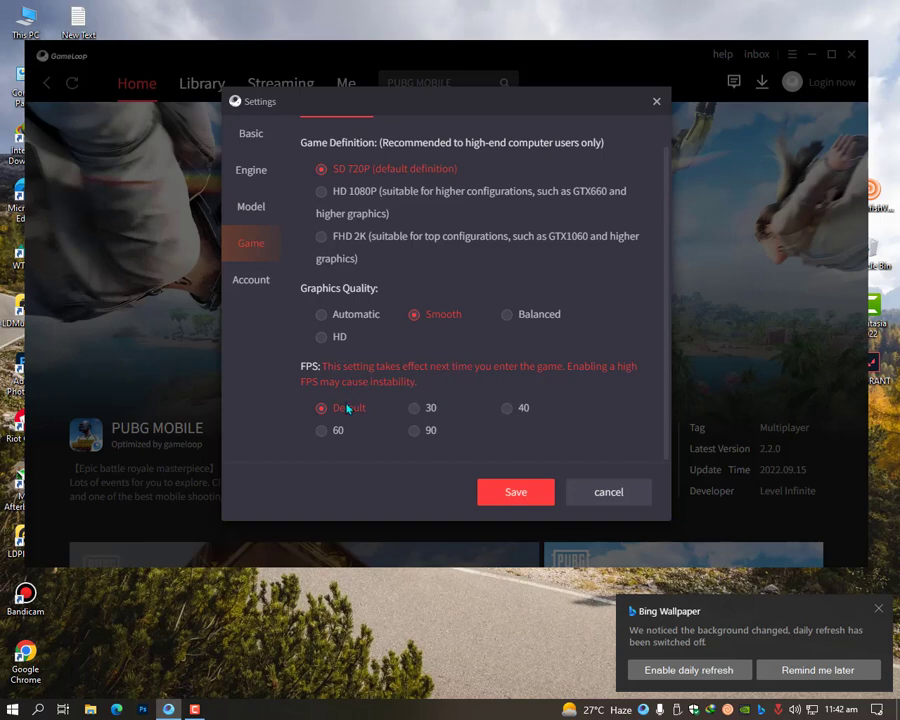
{"action": "left_click", "coordinate": [512, 490]}
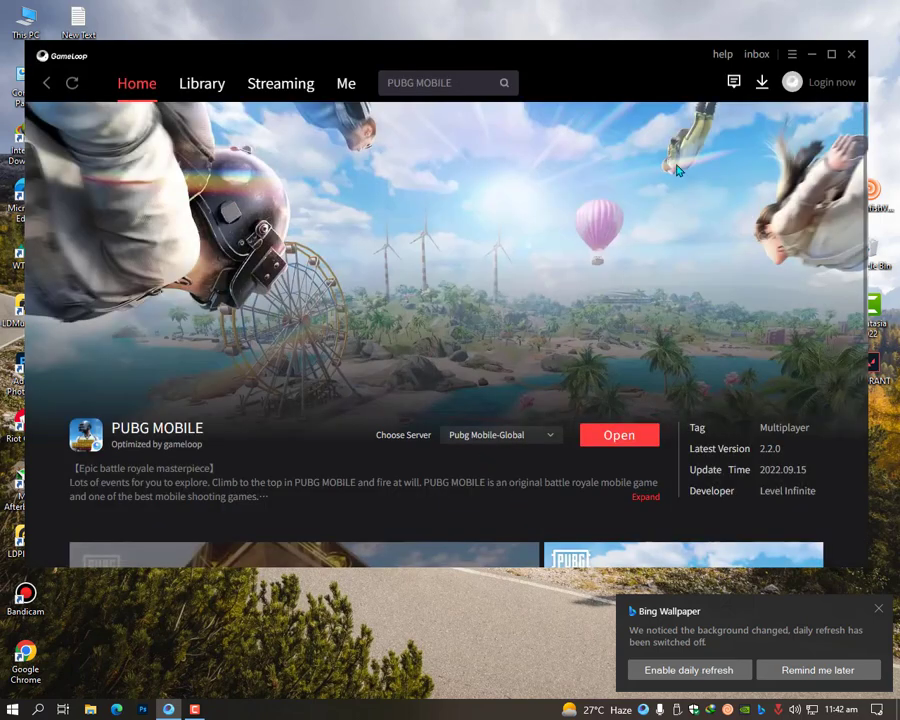
Dismiss the Bing Wallpaper notification and fully quit GameLoop, including its background process in the system tray.
{"action": "left_click", "coordinate": [851, 55]}
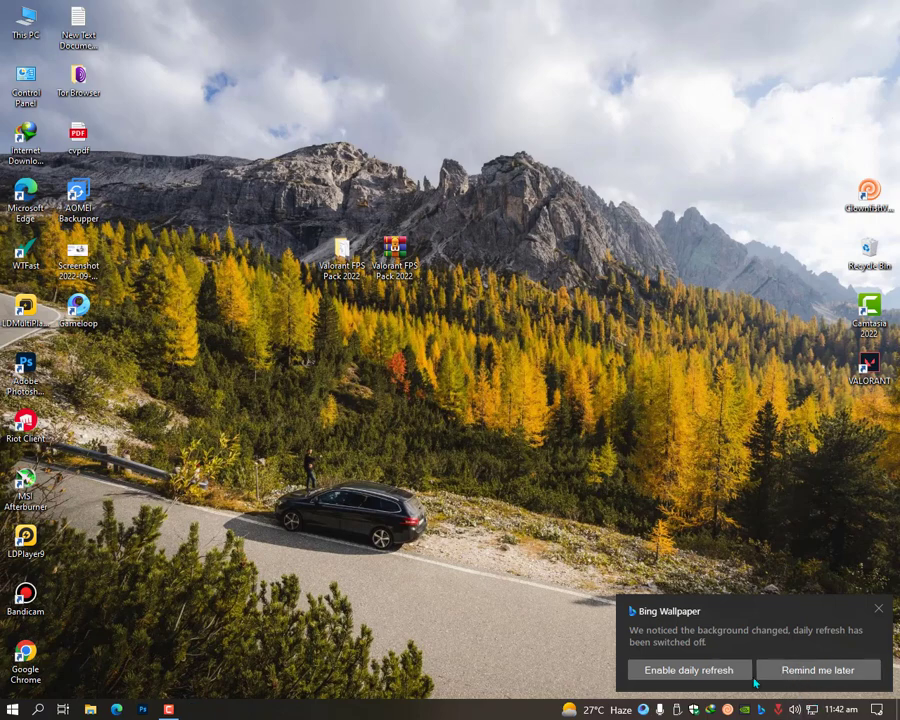
{"action": "left_click", "coordinate": [880, 608]}
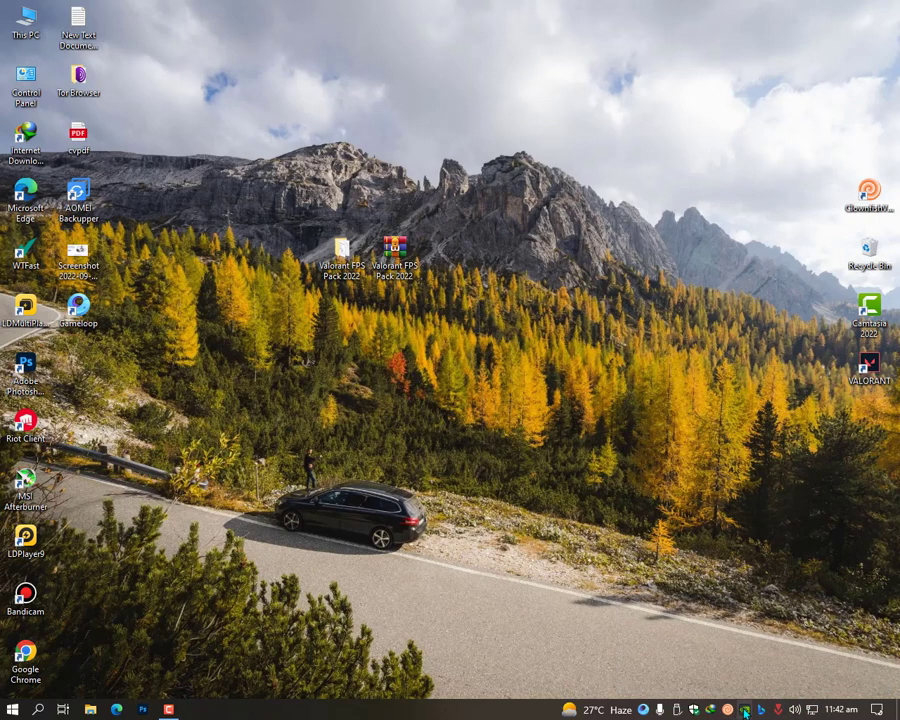
{"action": "right_click", "coordinate": [659, 710]}
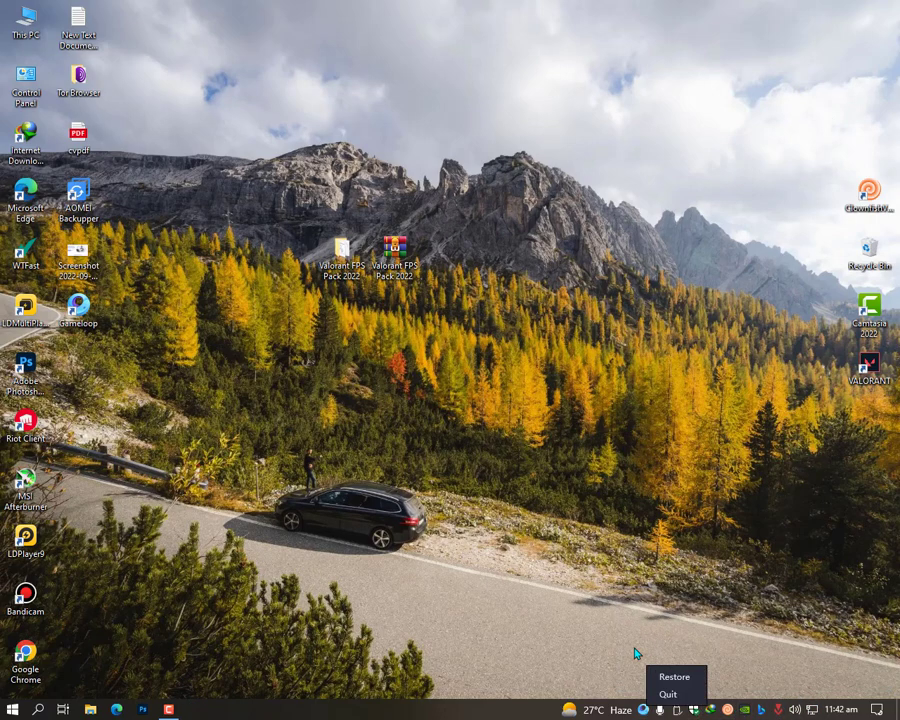
{"action": "left_click", "coordinate": [668, 694]}
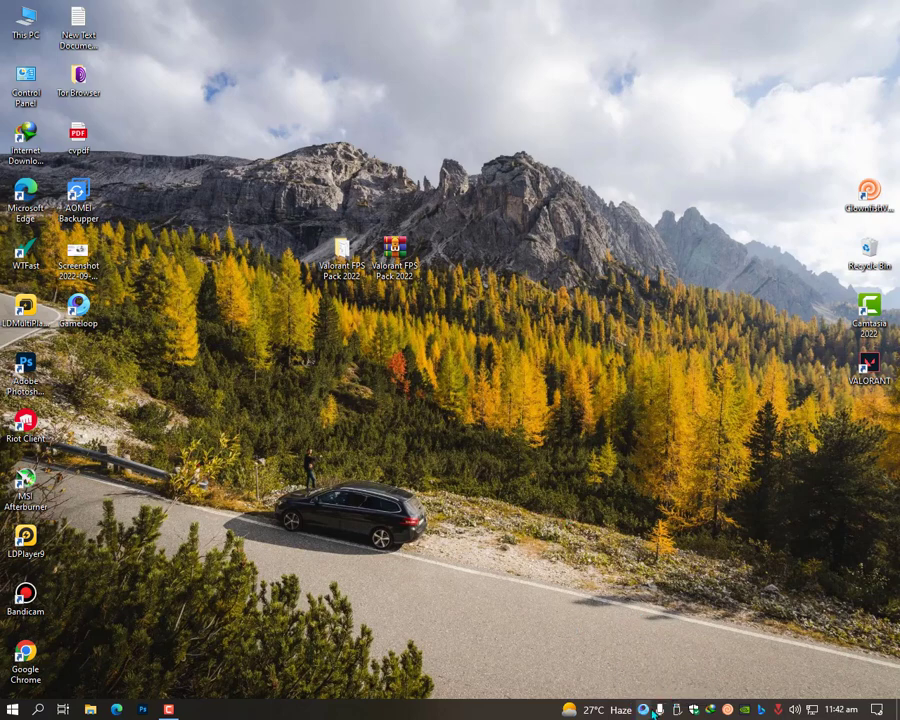